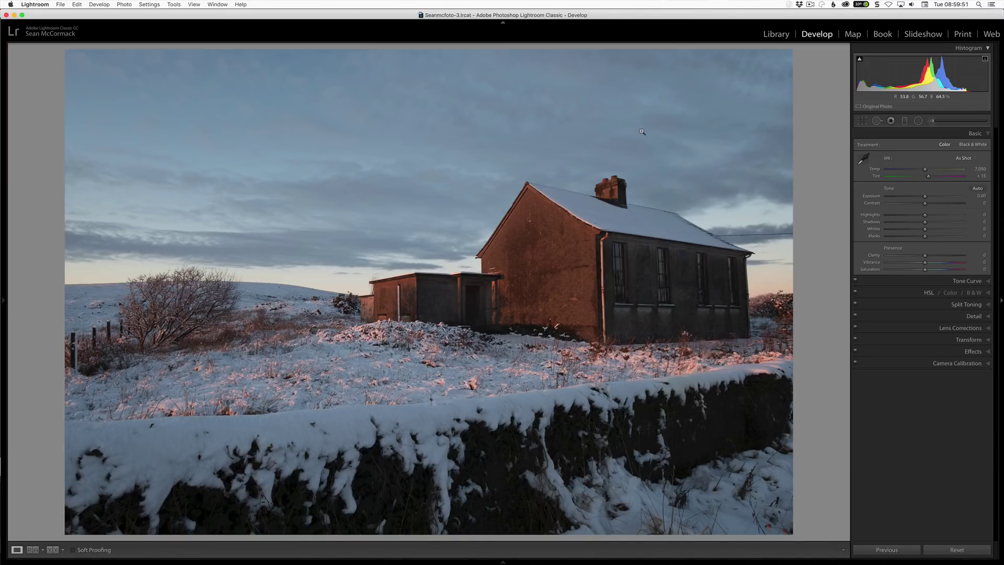
# Apply Auto Tone to the snowy house, comparing with undo: exposure +0.53, highlights −56, shadows +53
pyautogui.press('super+u')
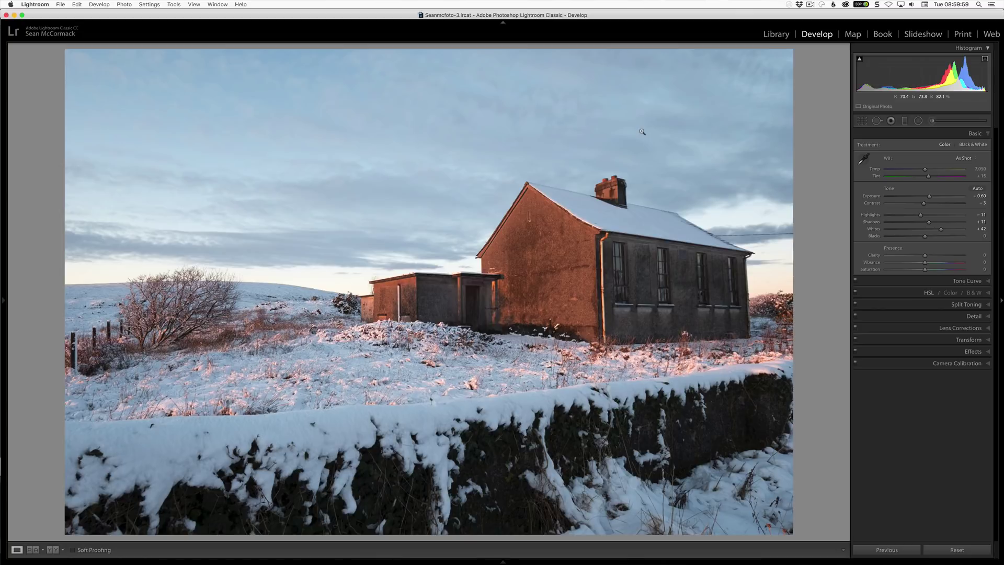
pyautogui.press('super+z')
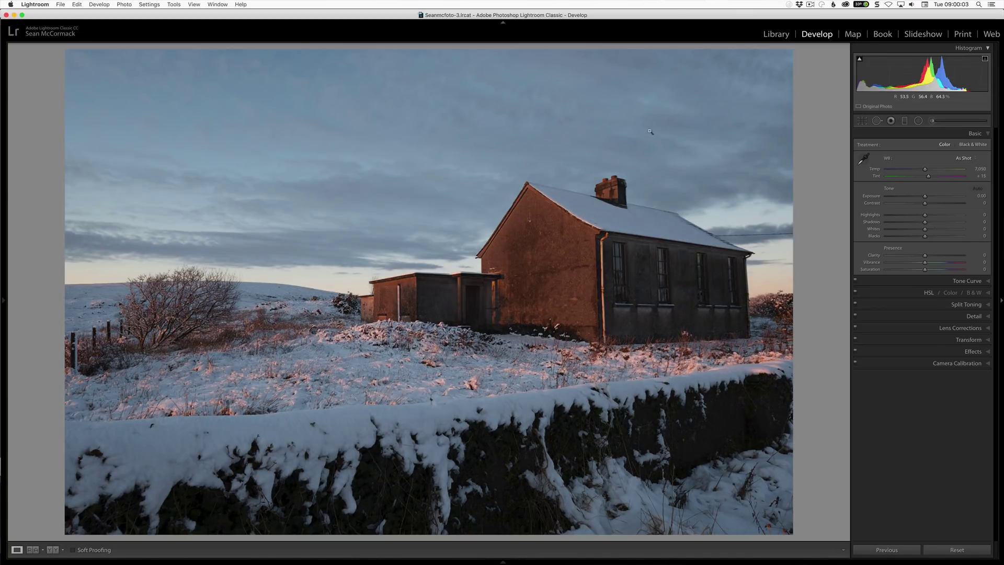
pyautogui.click(976, 189)
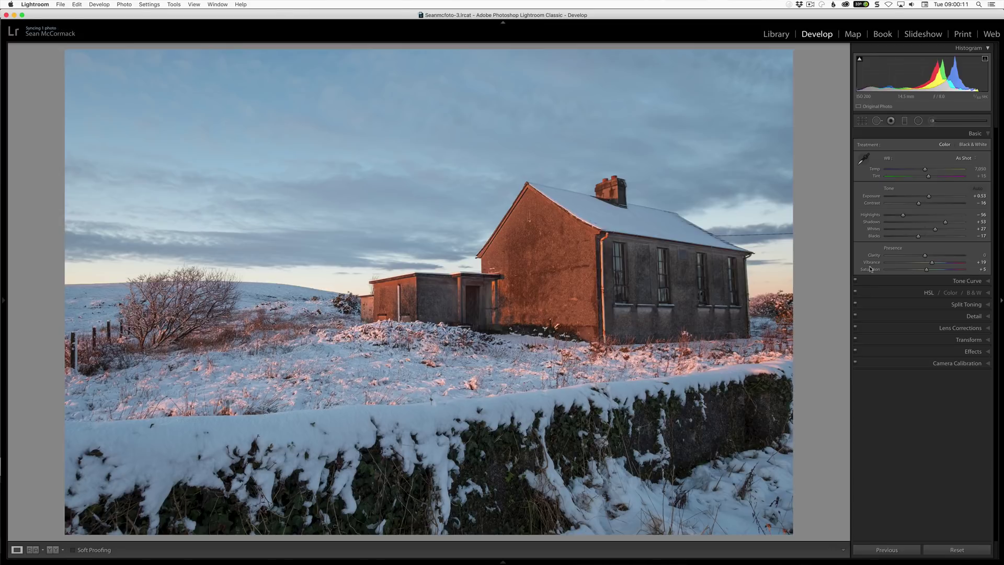
pyautogui.press('super+z')
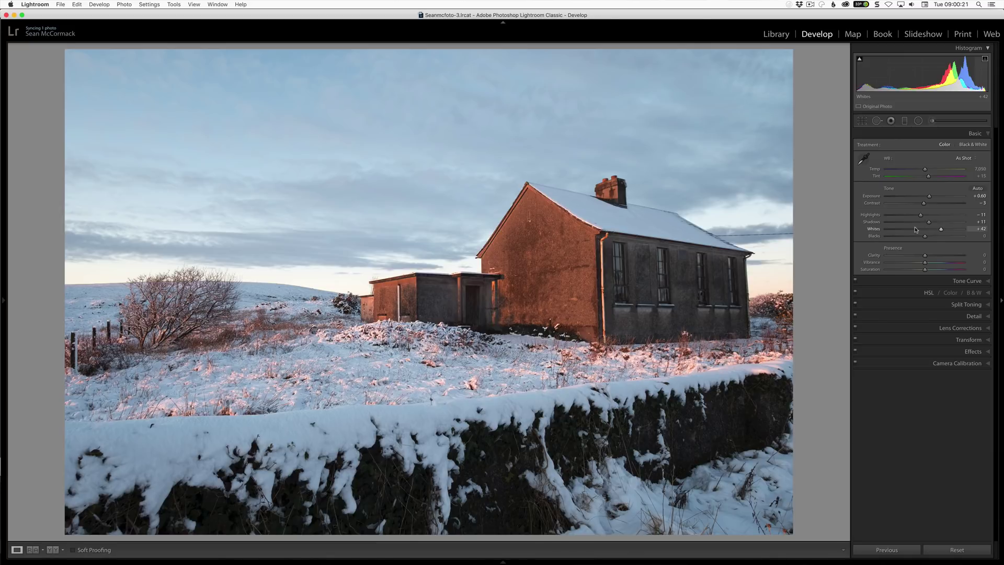
pyautogui.press('super+u')
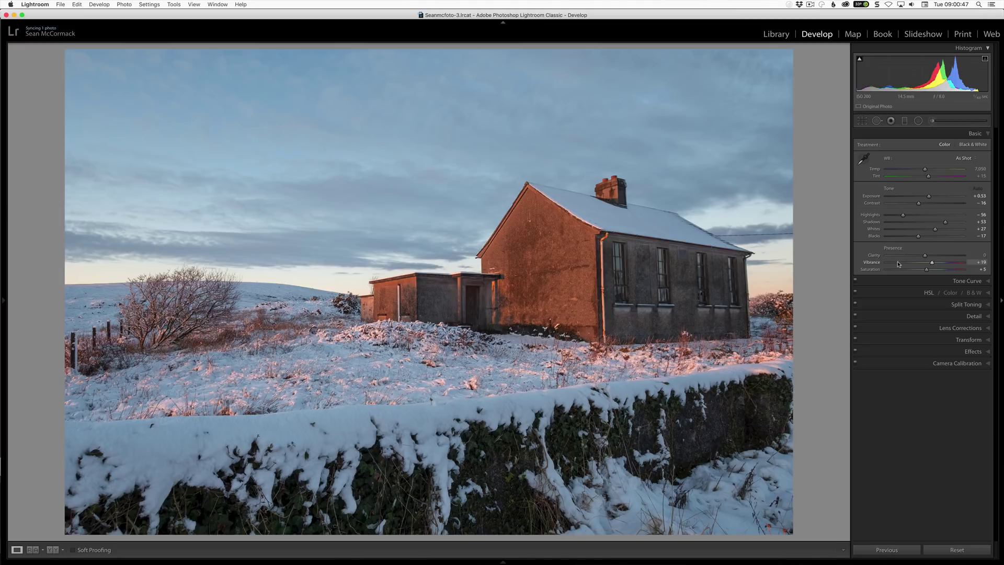
pyautogui.click(934, 121)
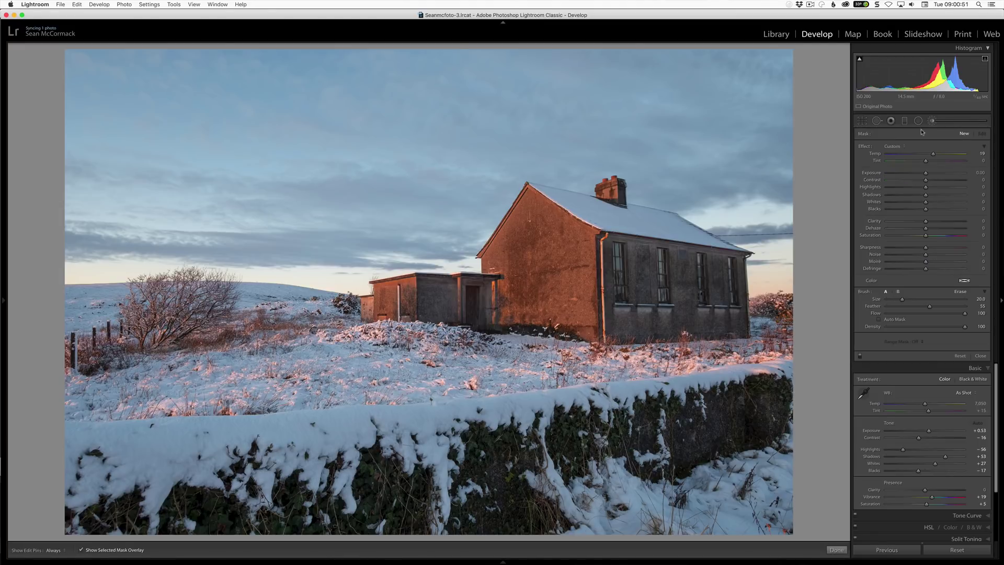
# Paint a temperature 19 brush mask over the house, outbuilding and nearby snow with the overlay visible
pyautogui.click(411, 286)
pyautogui.press('o')
pyautogui.press('o')
pyautogui.press('h')
pyautogui.moveTo(474, 318)
pyautogui.mouseDown()
pyautogui.moveTo(444, 261)
pyautogui.moveTo(520, 236)
pyautogui.moveTo(573, 247)
pyautogui.moveTo(585, 282)
pyautogui.moveTo(580, 338)
pyautogui.moveTo(523, 348)
pyautogui.mouseUp()
pyautogui.moveTo(670, 296); pyautogui.dragTo(758, 272)
pyautogui.press('h')
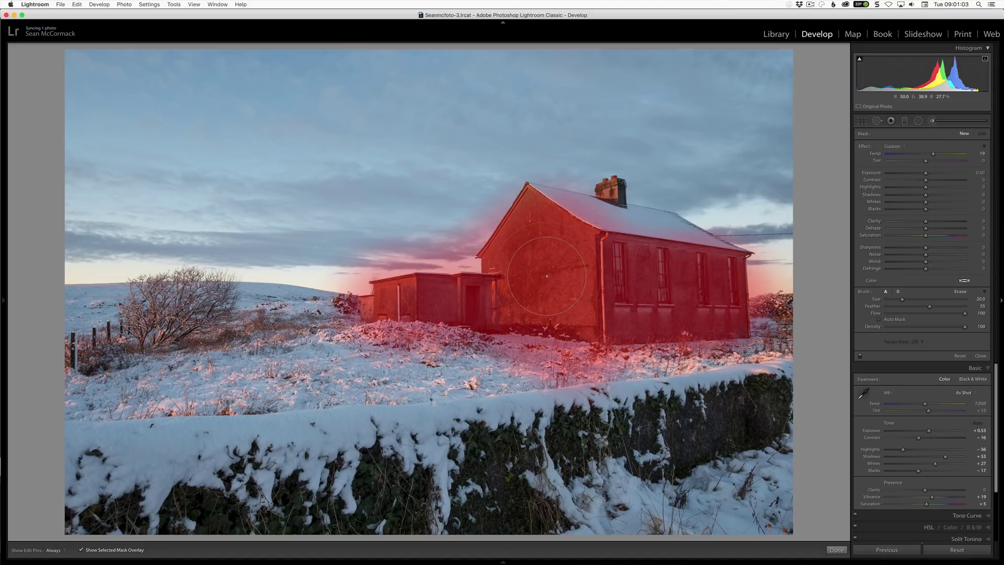
pyautogui.click(913, 343)
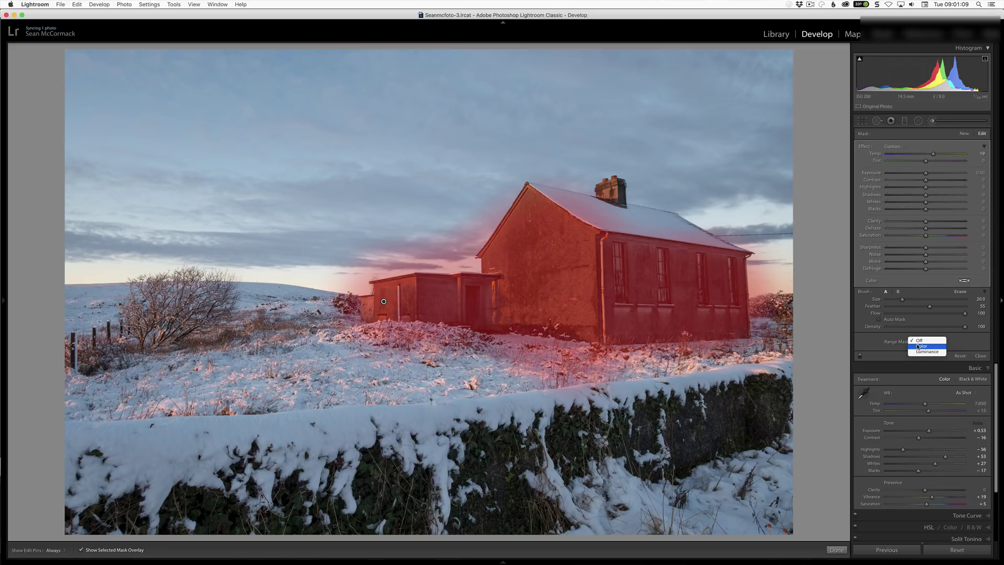
# Add a Color range mask sampling the red and grey walls, removing the sky sample
pyautogui.click(919, 347)
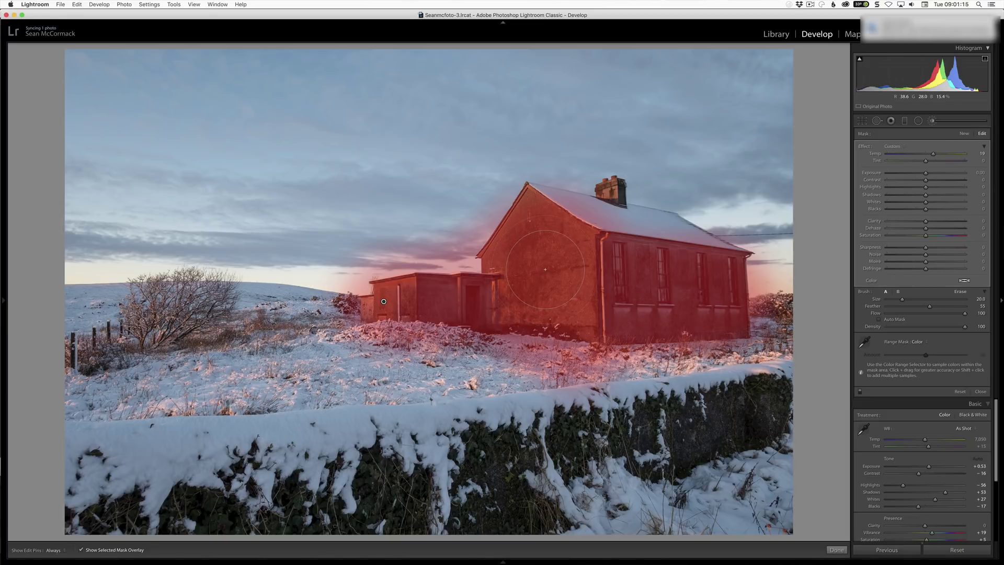
pyautogui.click(866, 344)
pyautogui.click(525, 241)
pyautogui.press('shift')
pyautogui.keyDown('shift'); pyautogui.click(443, 293); pyautogui.keyUp('shift')
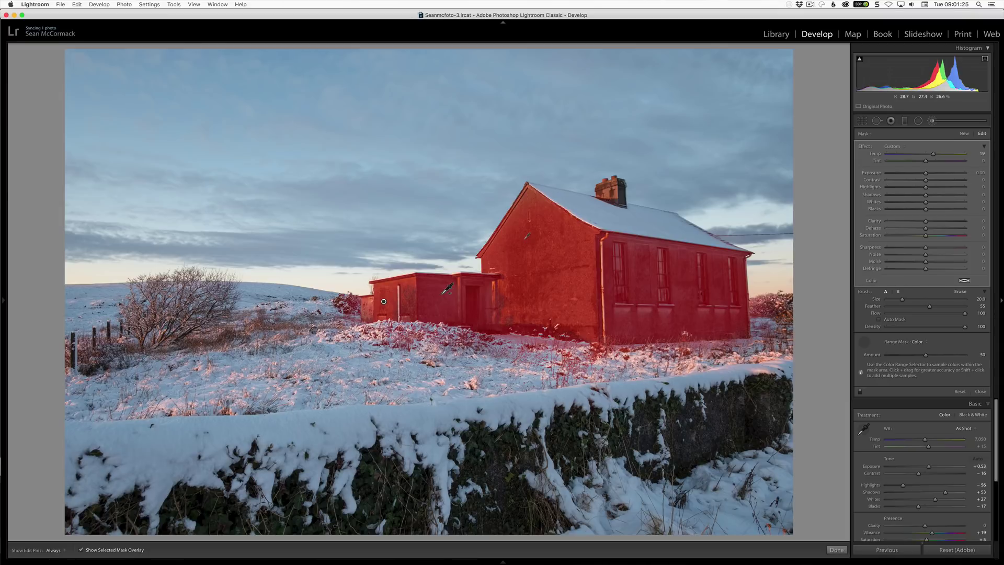
pyautogui.keyDown('shift'); pyautogui.click(451, 240); pyautogui.keyUp('shift')
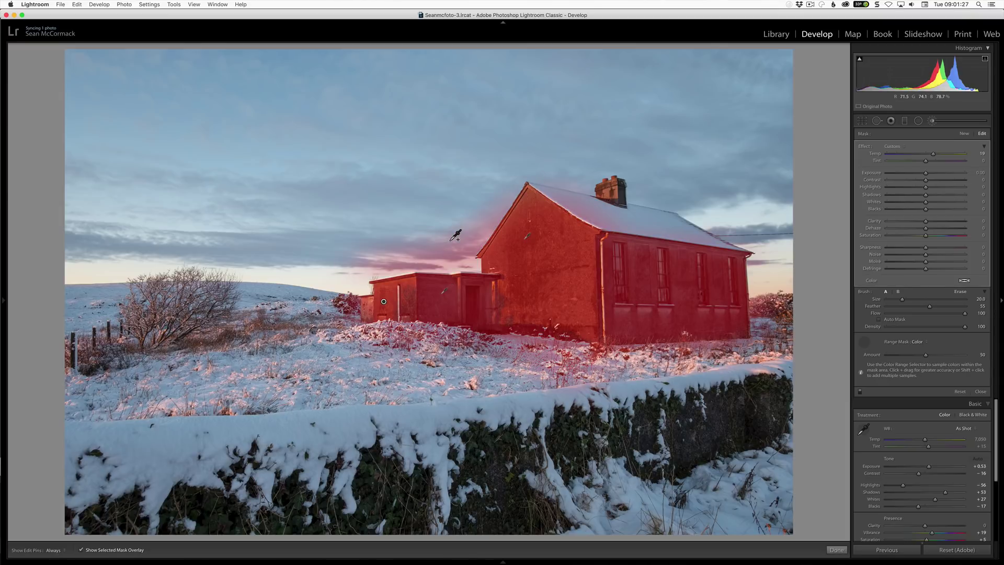
pyautogui.press('alt')
pyautogui.keyDown('alt'); pyautogui.click(414, 233); pyautogui.keyUp('alt')
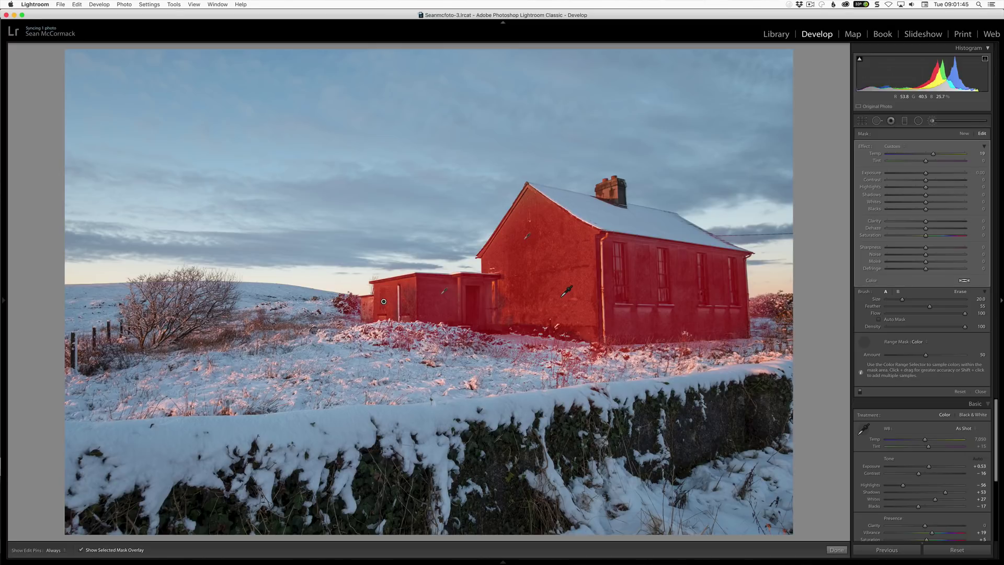
pyautogui.press('super+Tab')
pyautogui.press('super+Tab')
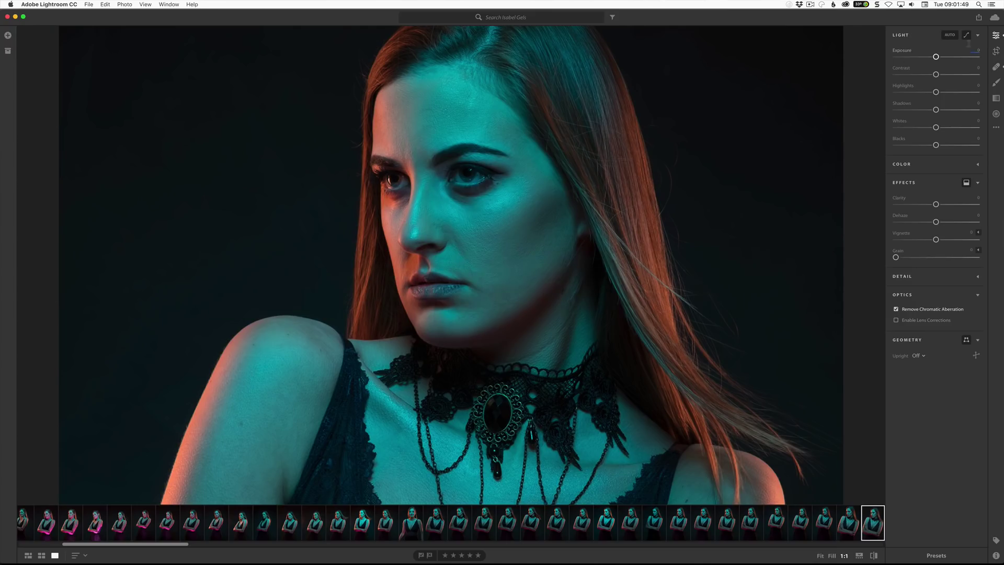
# Try Auto light settings on the teal portrait, revert them, and expand the Tone Curve
pyautogui.click(950, 35)
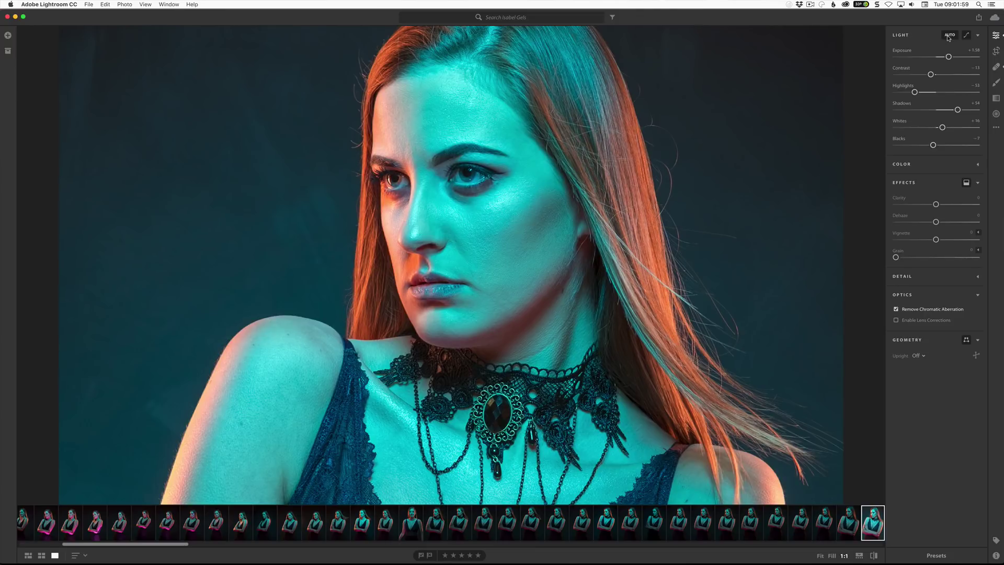
pyautogui.click(949, 36)
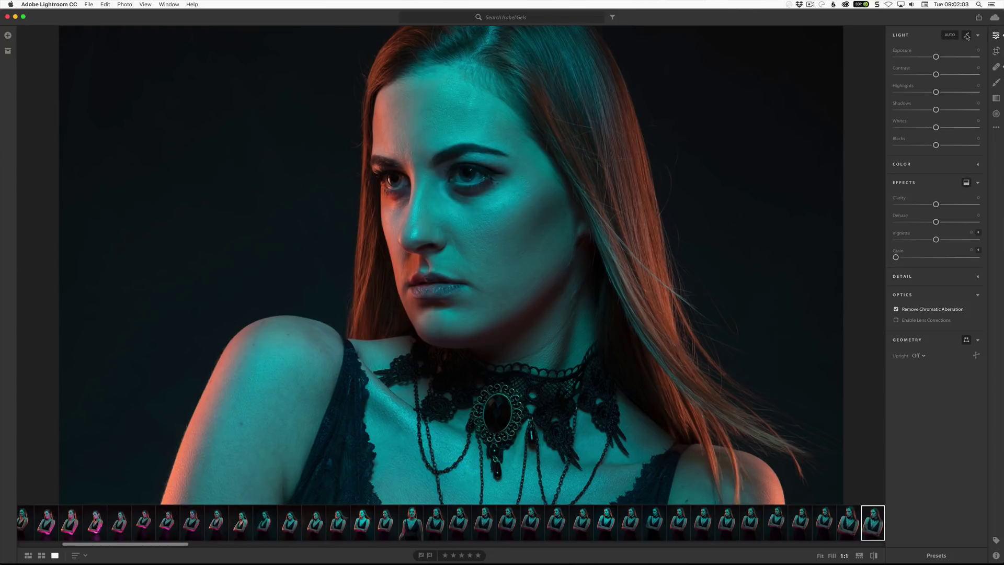
pyautogui.click(966, 36)
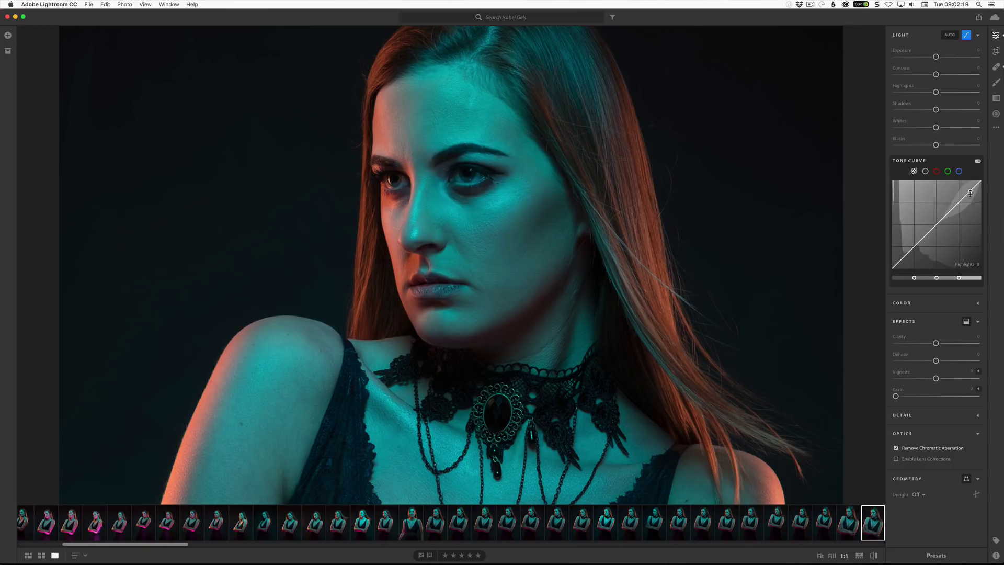
# On the point curve, pull the shadows down and lift the highlights
pyautogui.click(925, 171)
pyautogui.moveTo(917, 244); pyautogui.dragTo(918, 246)
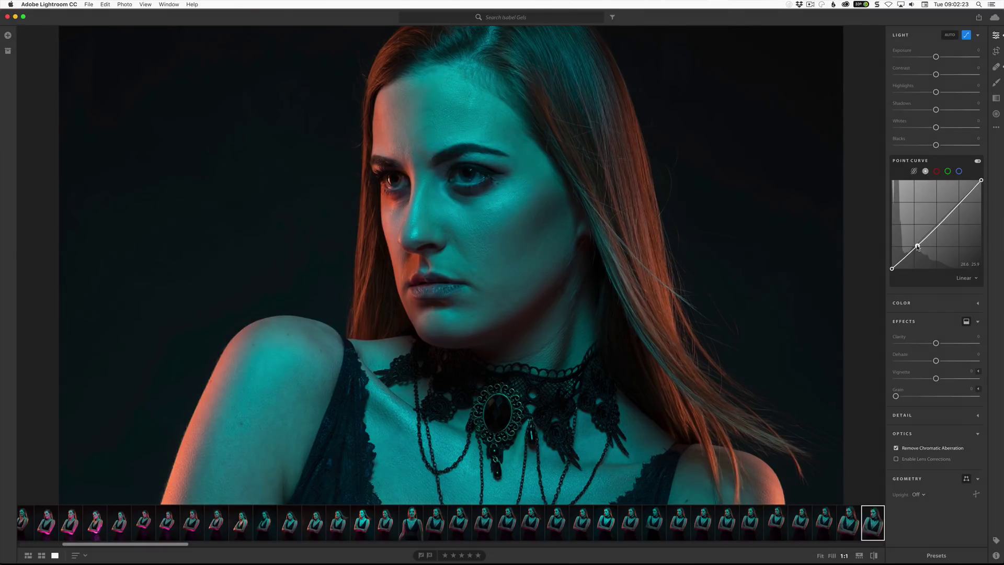
pyautogui.moveTo(949, 211); pyautogui.dragTo(952, 200)
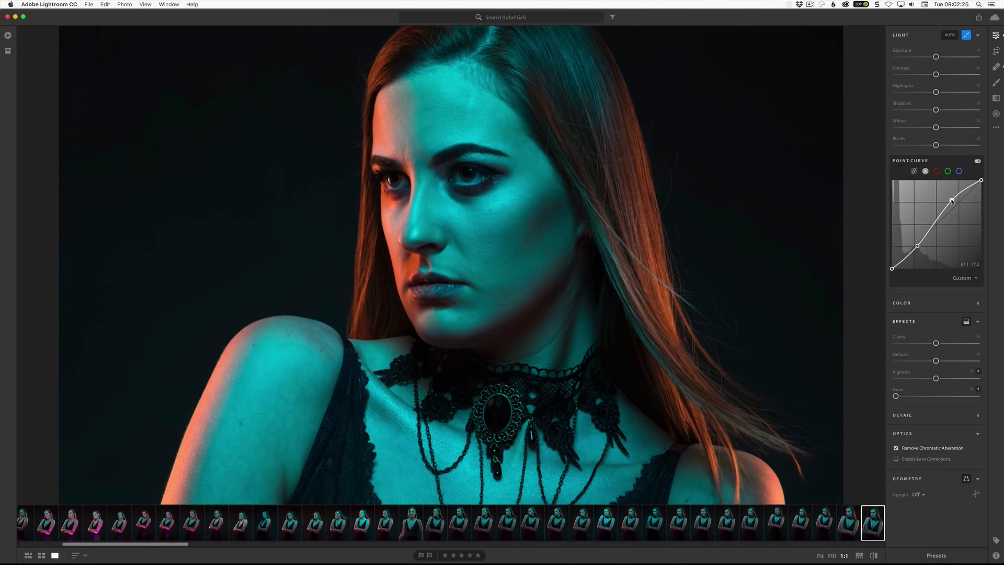
# Adjust the red, green and blue channel curves with added control points
pyautogui.click(936, 171)
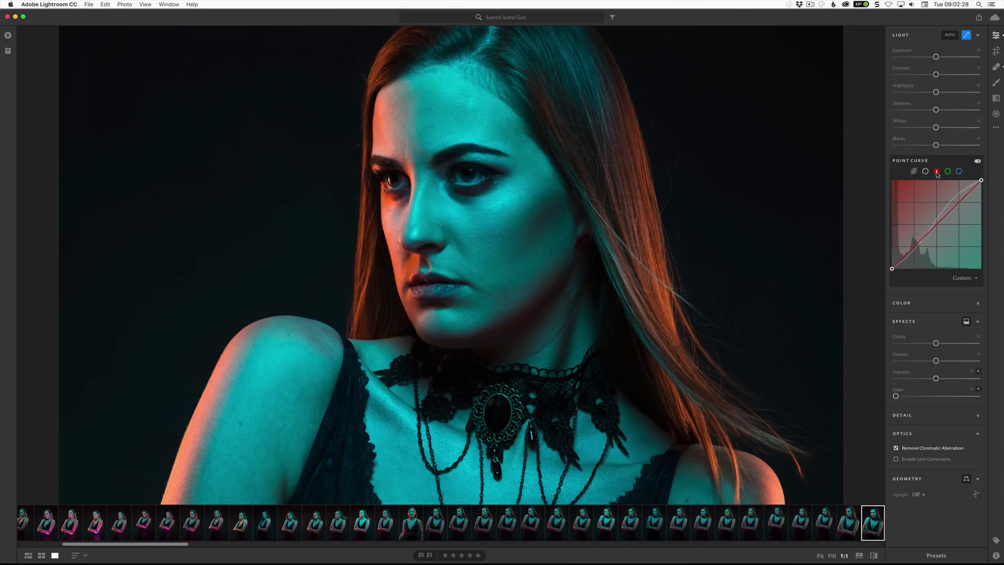
pyautogui.click(916, 246)
pyautogui.moveTo(958, 206); pyautogui.dragTo(956, 203)
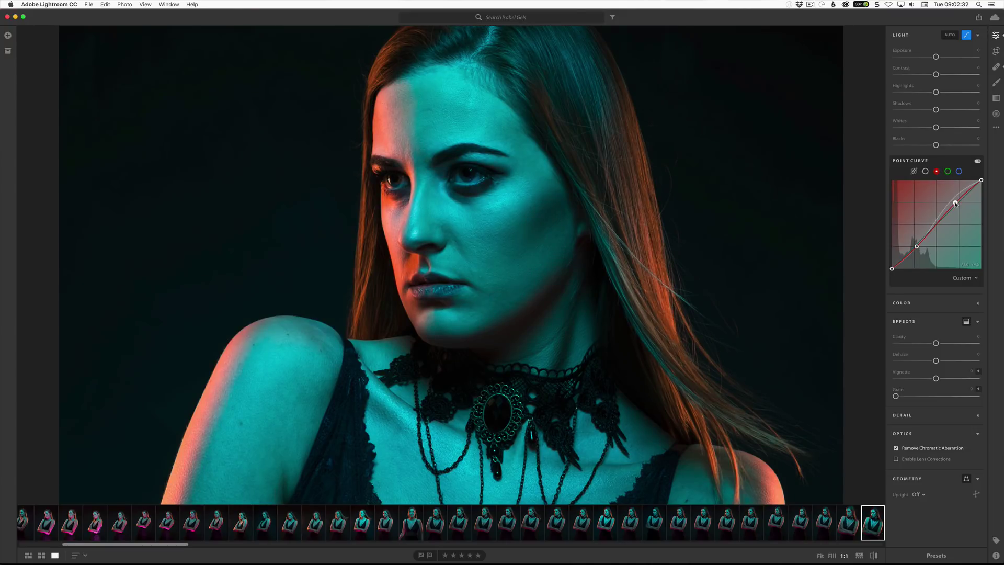
pyautogui.click(948, 171)
pyautogui.click(919, 237)
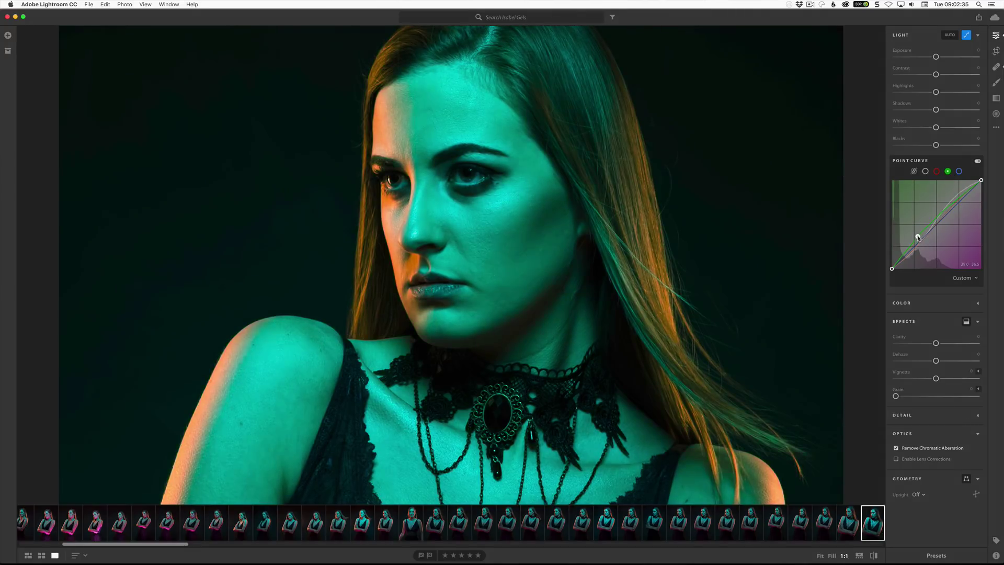
pyautogui.click(958, 171)
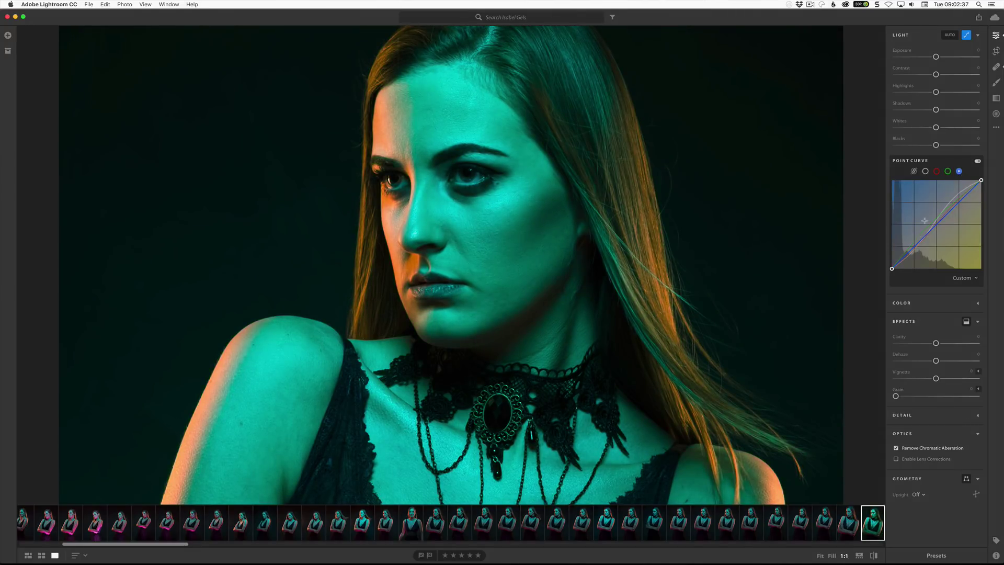
pyautogui.click(912, 245)
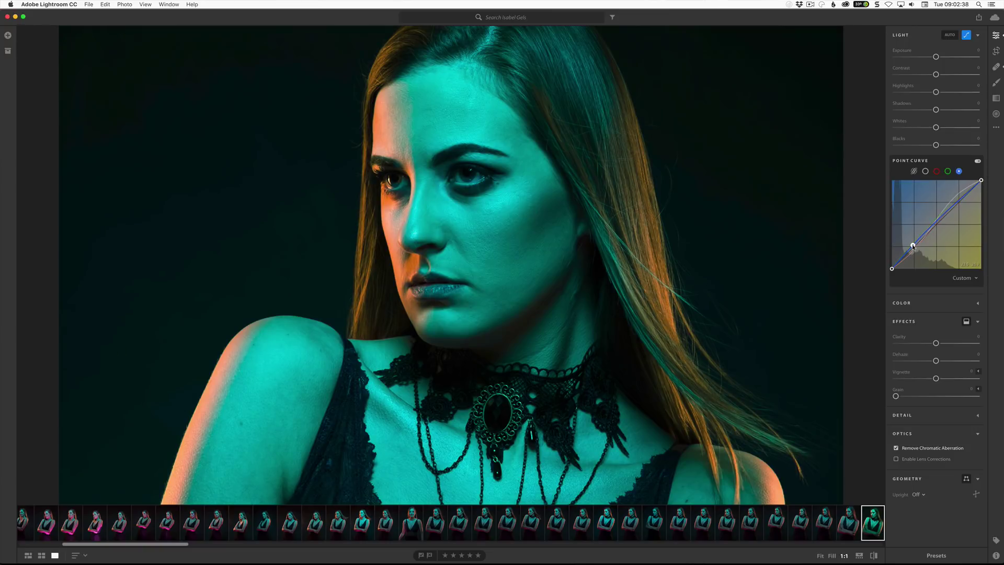
pyautogui.click(962, 203)
# Switch to the parametric tone curve and bring up its reset options
pyautogui.rightClick(957, 210)
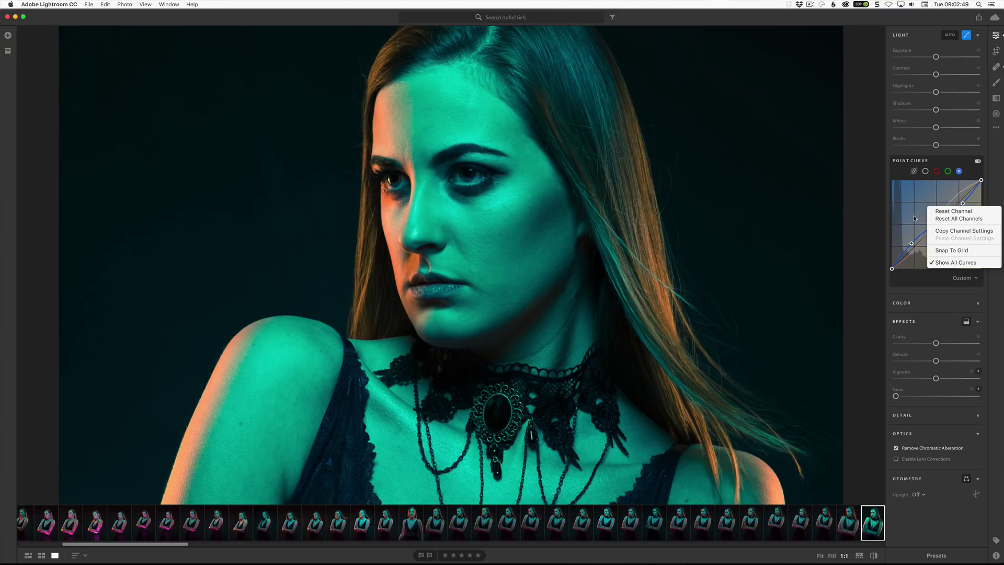
pyautogui.click(916, 172)
pyautogui.click(913, 172)
pyautogui.rightClick(932, 197)
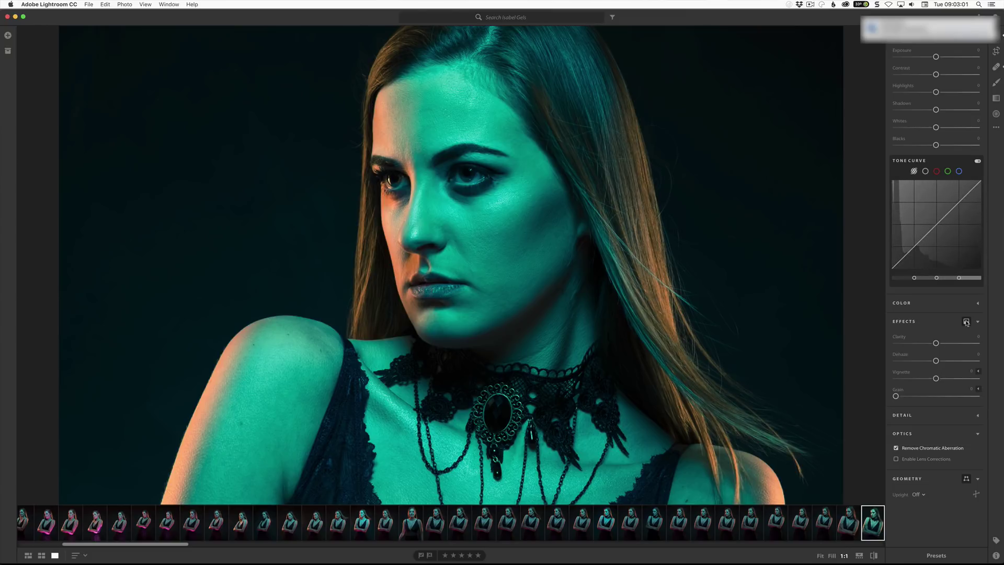
# In Split Toning, give the shadows a teal hue and the highlights an orange-red hue
pyautogui.click(966, 321)
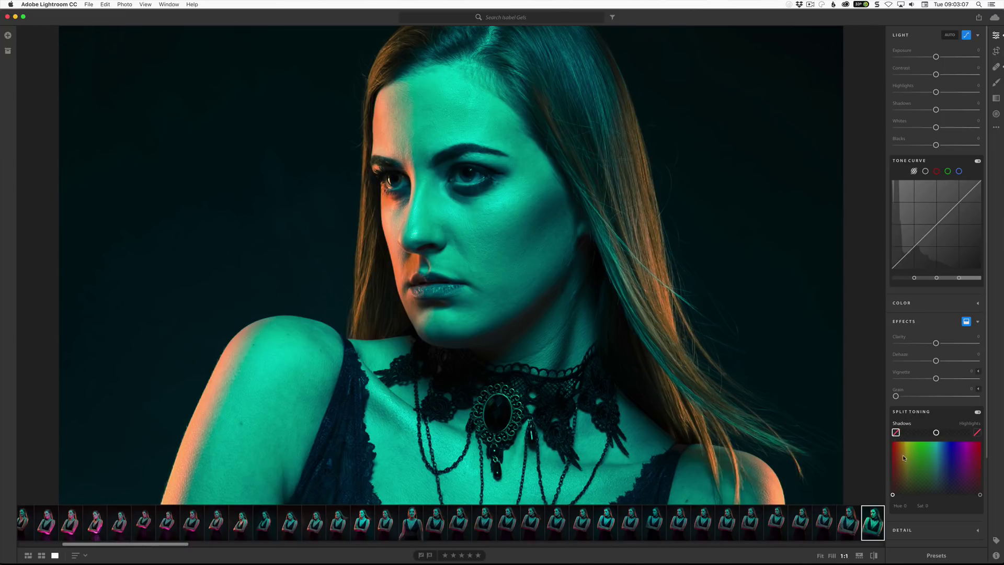
pyautogui.click(936, 453)
pyautogui.moveTo(936, 453); pyautogui.dragTo(937, 455)
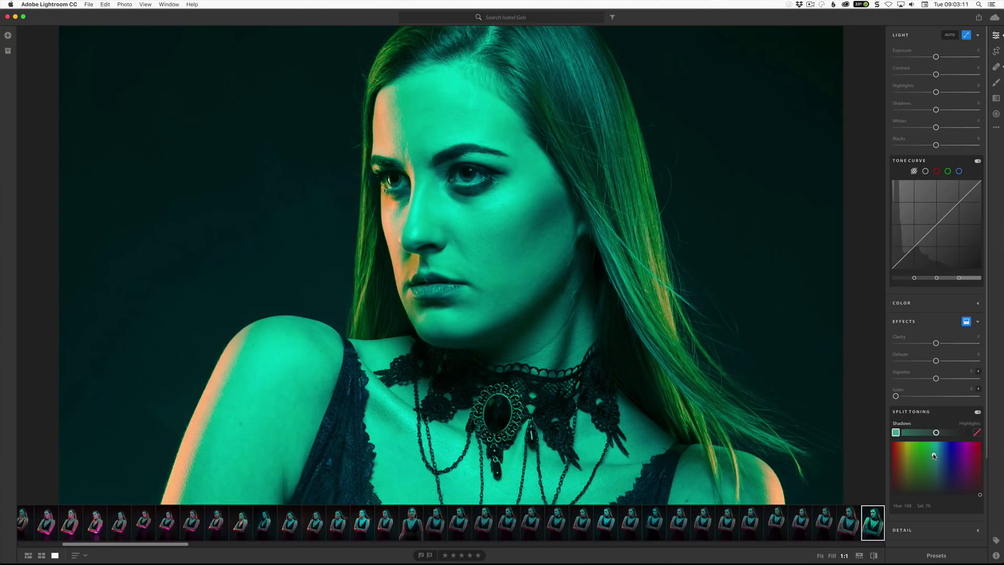
pyautogui.click(977, 432)
pyautogui.click(903, 454)
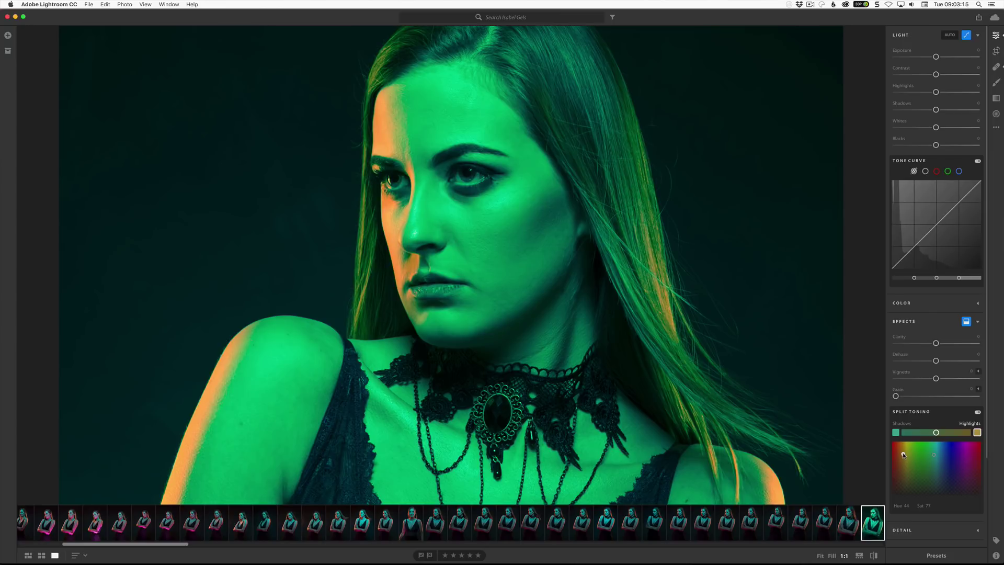
pyautogui.moveTo(903, 455); pyautogui.dragTo(947, 434)
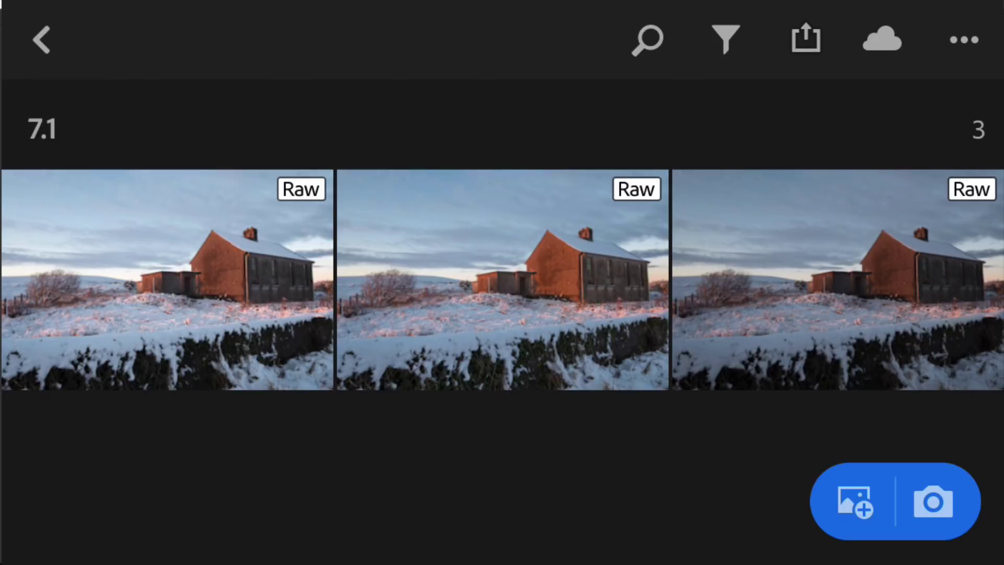
# In mobile Settings > Sharing Options, enable Watermark Include and go to Customize
pyautogui.click(112, 309)
pyautogui.click(41, 40)
pyautogui.click(39, 40)
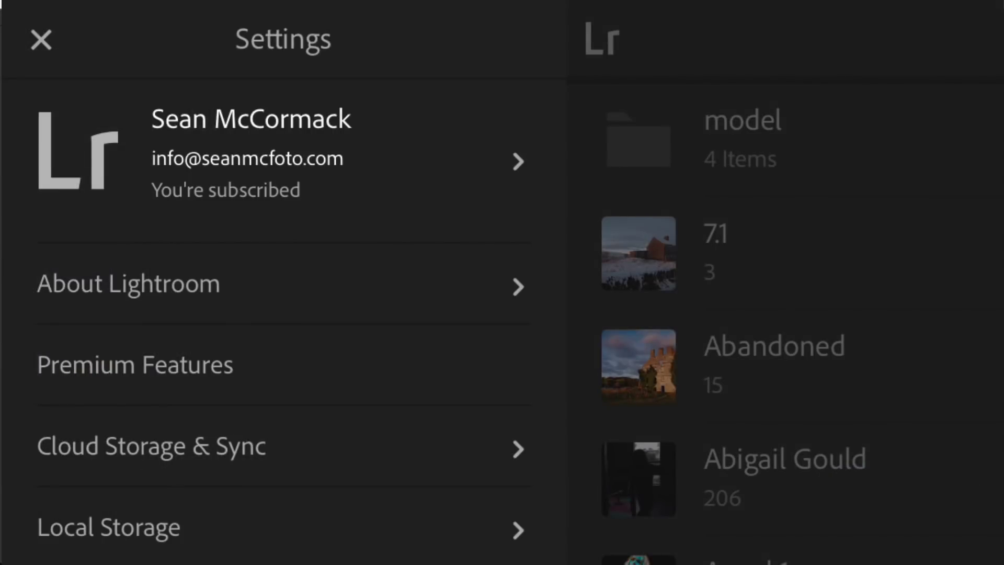
pyautogui.scroll(-5, 281, 321)
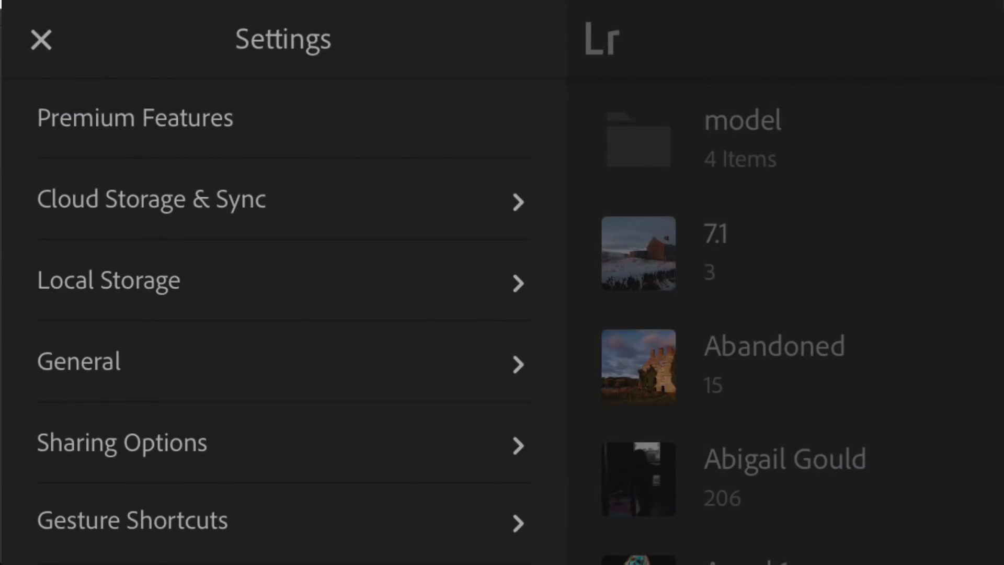
pyautogui.click(140, 406)
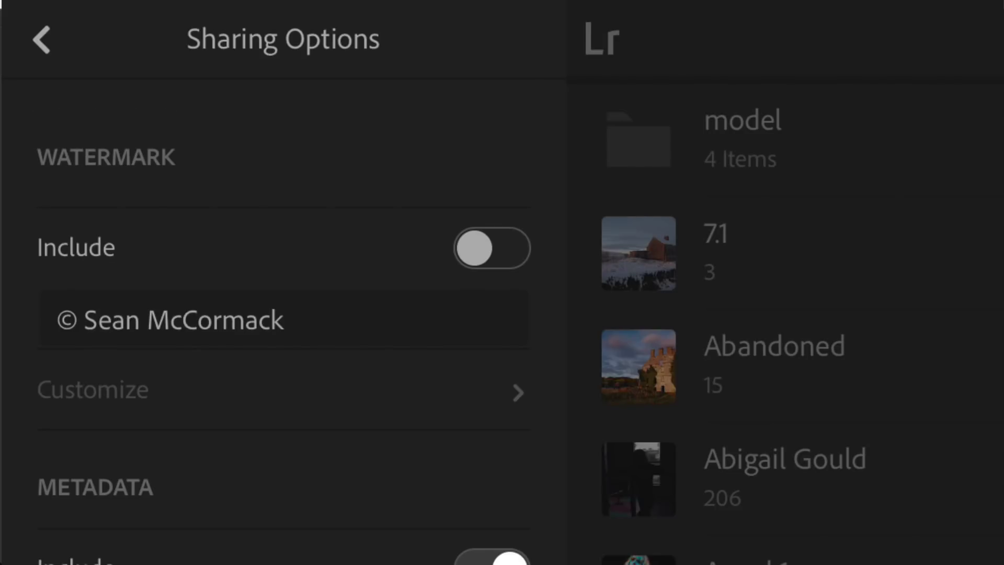
pyautogui.scroll(-2, 282, 335)
pyautogui.click(480, 135)
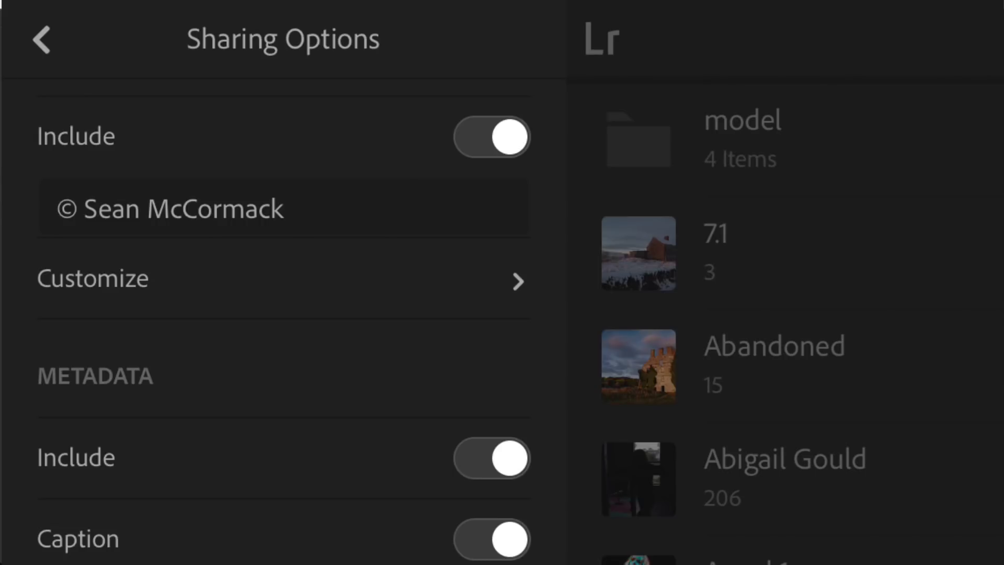
pyautogui.click(282, 278)
# Set the watermark font to American Typewriter
pyautogui.scroll(-6, 282, 322)
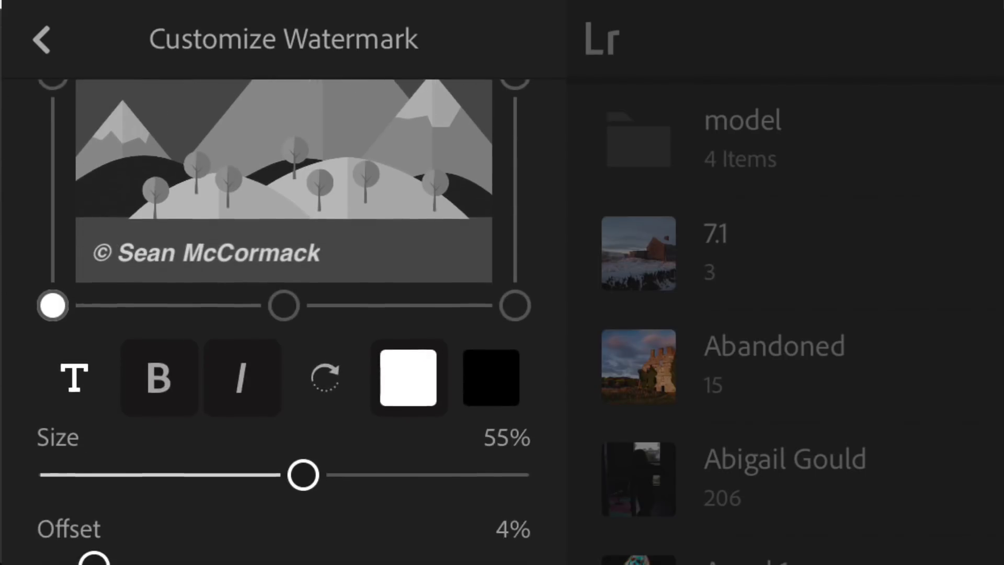
pyautogui.click(73, 316)
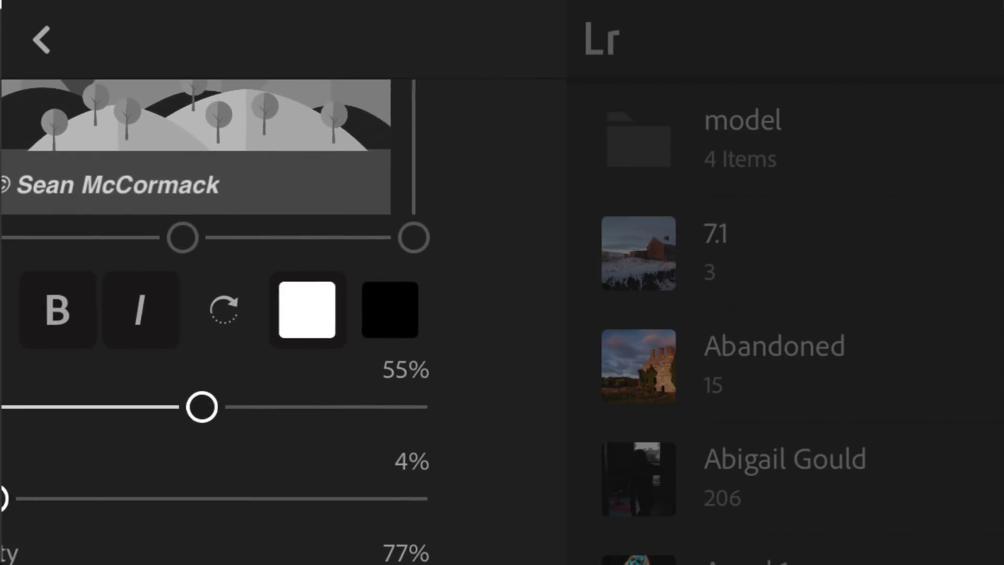
pyautogui.scroll(-4, 283, 313)
pyautogui.scroll(5, 282, 314)
pyautogui.click(215, 117)
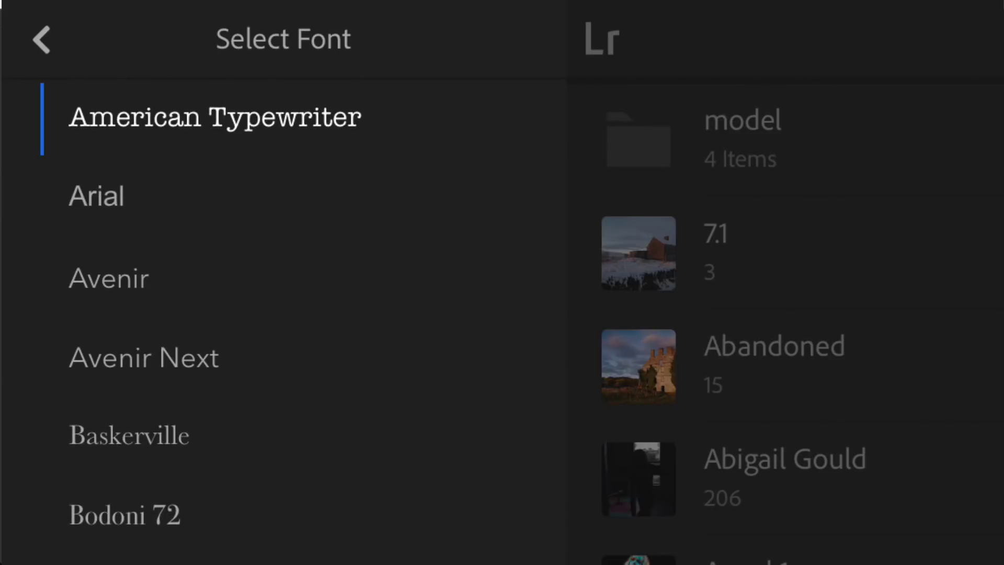
pyautogui.click(41, 39)
# Keep the watermark text bold and white
pyautogui.scroll(-3, 282, 314)
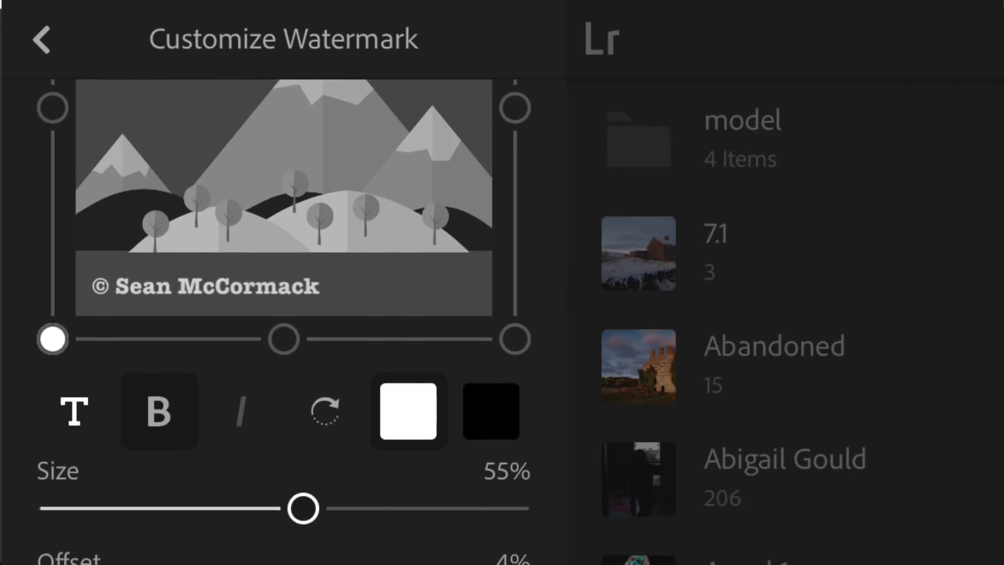
pyautogui.click(158, 387)
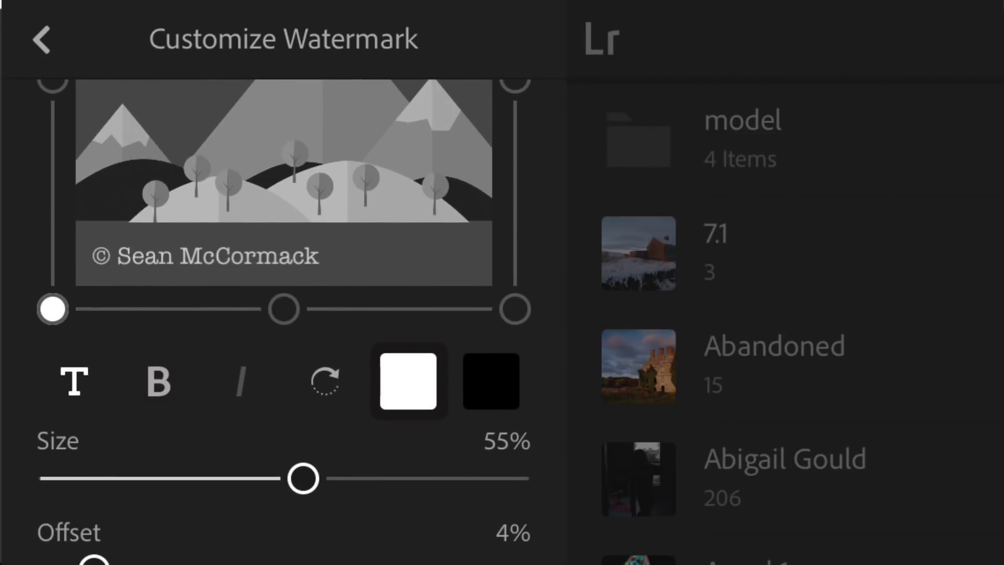
pyautogui.click(159, 381)
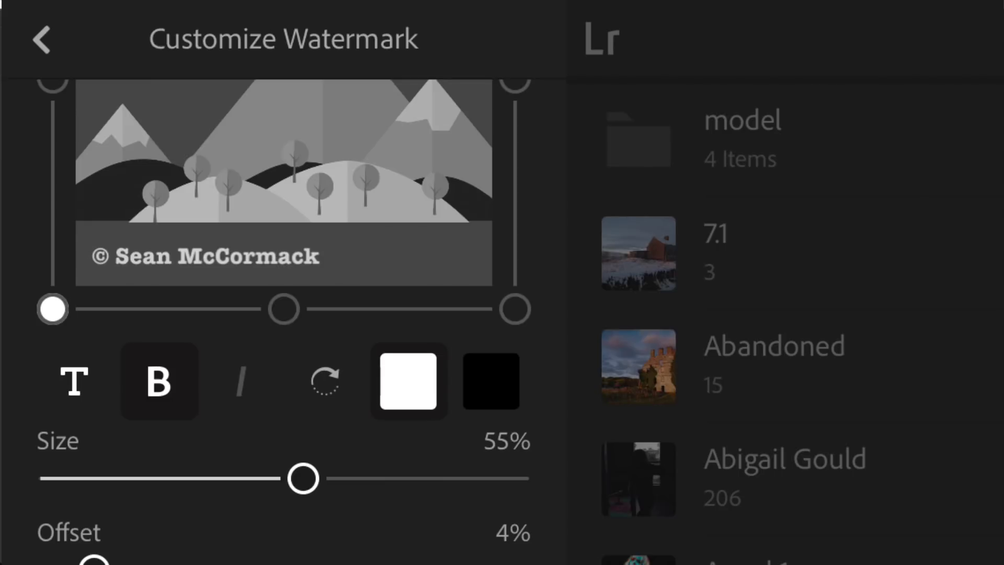
pyautogui.click(491, 380)
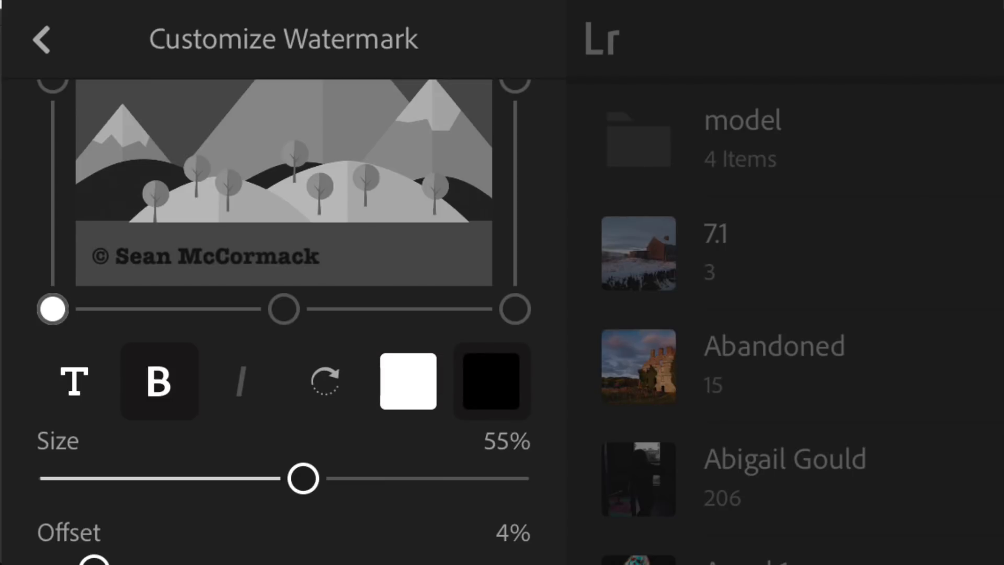
pyautogui.click(408, 381)
# Anchor the watermark at the bottom centre of the photo
pyautogui.click(284, 309)
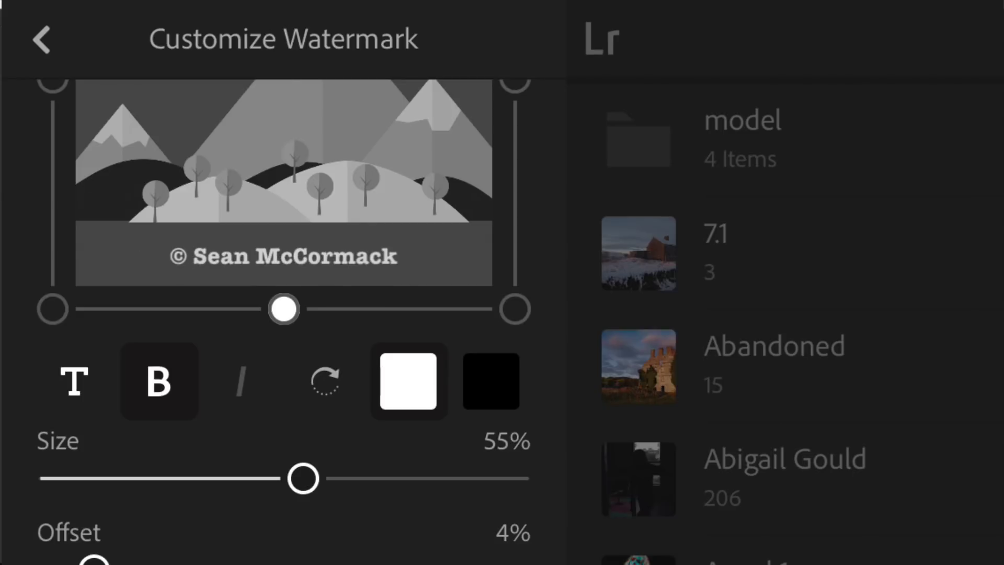
pyautogui.click(515, 309)
pyautogui.scroll(3, 284, 314)
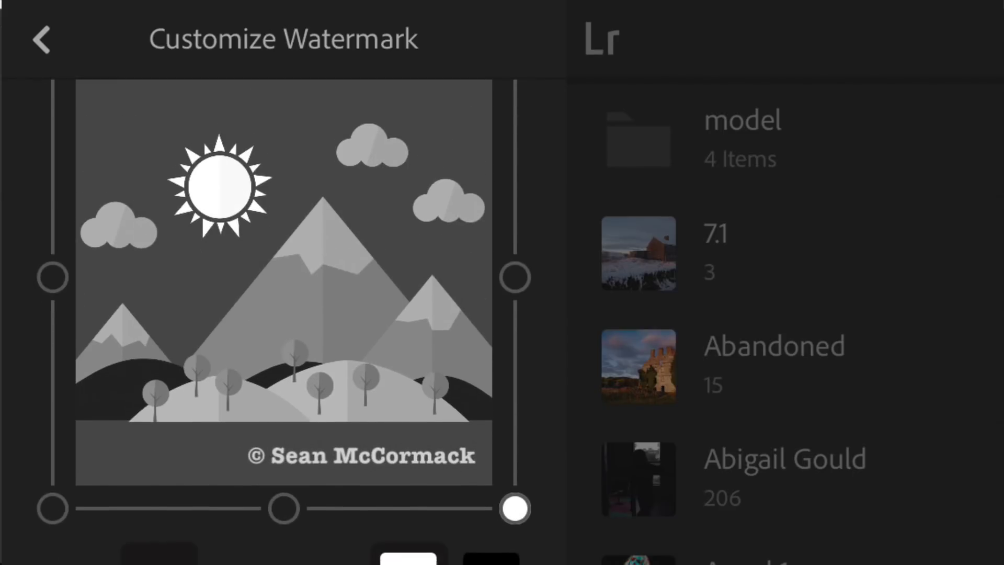
pyautogui.scroll(-3, 284, 314)
pyautogui.scroll(3, 284, 313)
pyautogui.scroll(-5, 284, 314)
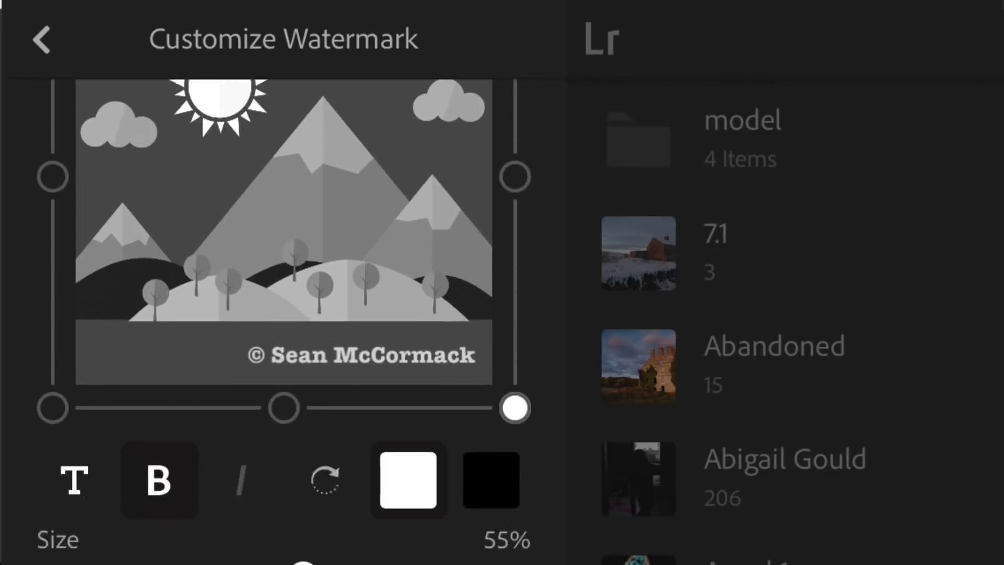
pyautogui.click(284, 266)
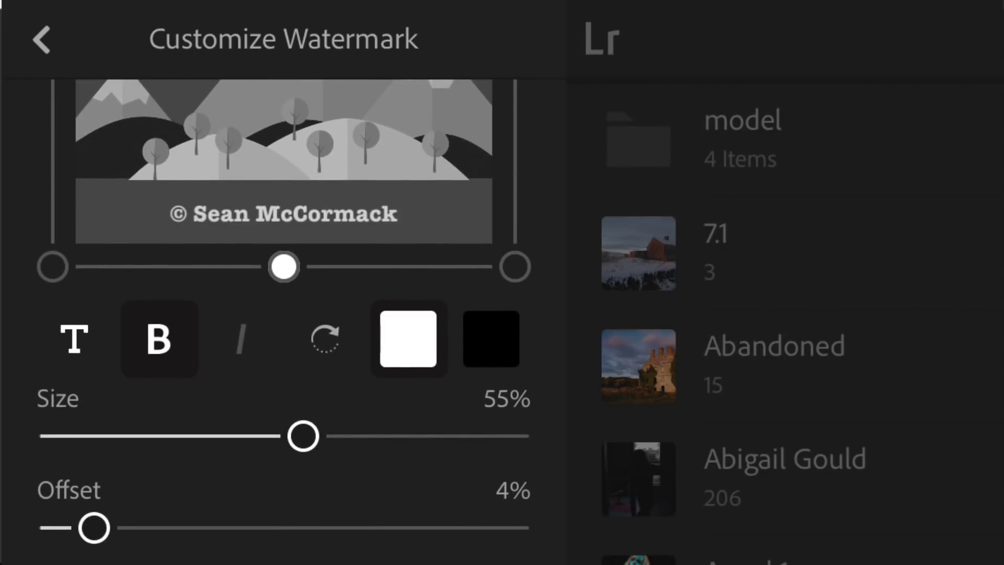
# Set watermark size to 49%, offset to 5% and opacity to 60%
pyautogui.moveTo(303, 435); pyautogui.dragTo(276, 436)
pyautogui.moveTo(95, 528)
pyautogui.mouseDown()
pyautogui.moveTo(150, 528)
pyautogui.moveTo(101, 527)
pyautogui.mouseUp()
pyautogui.scroll(-2, 284, 314)
pyautogui.moveTo(404, 514); pyautogui.dragTo(327, 513)
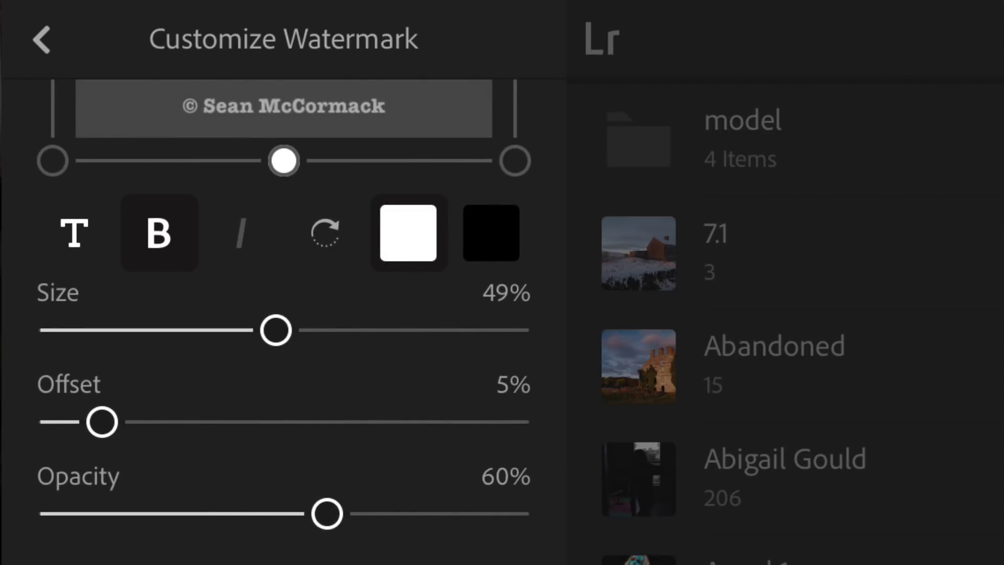